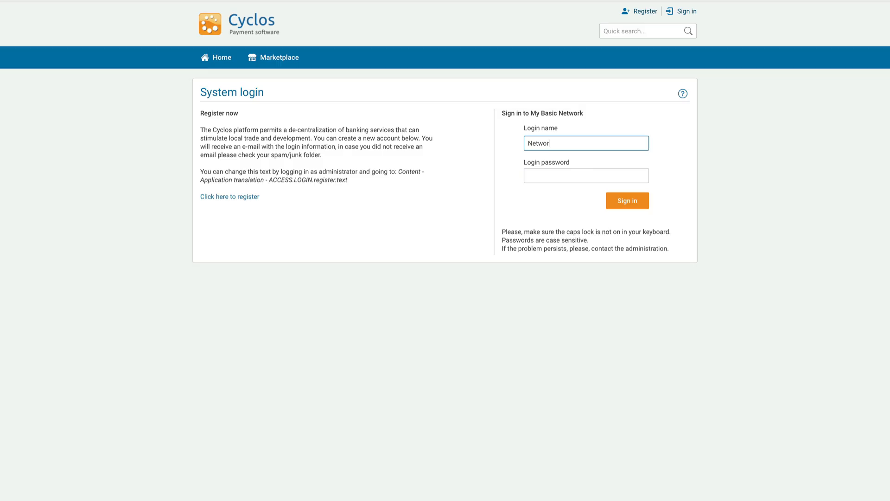
Step: Log in with the network administrator's login name and password, then open System > Groups
type("kadmin")
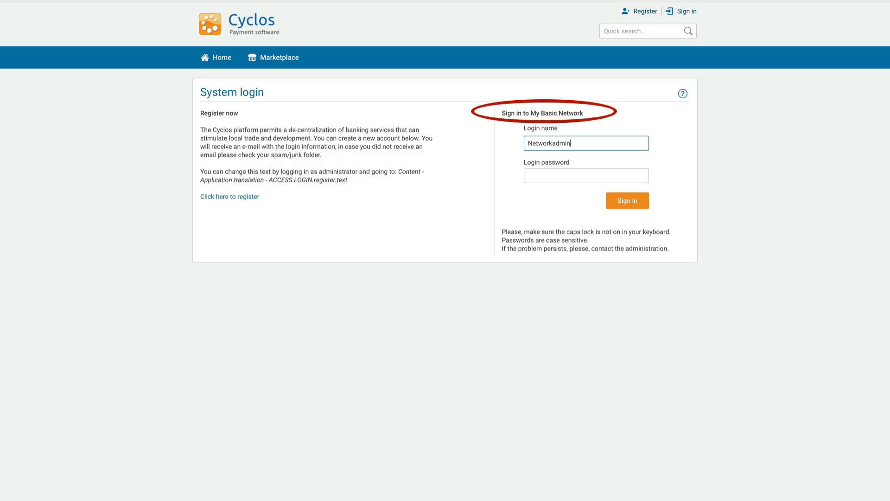
key("Tab")
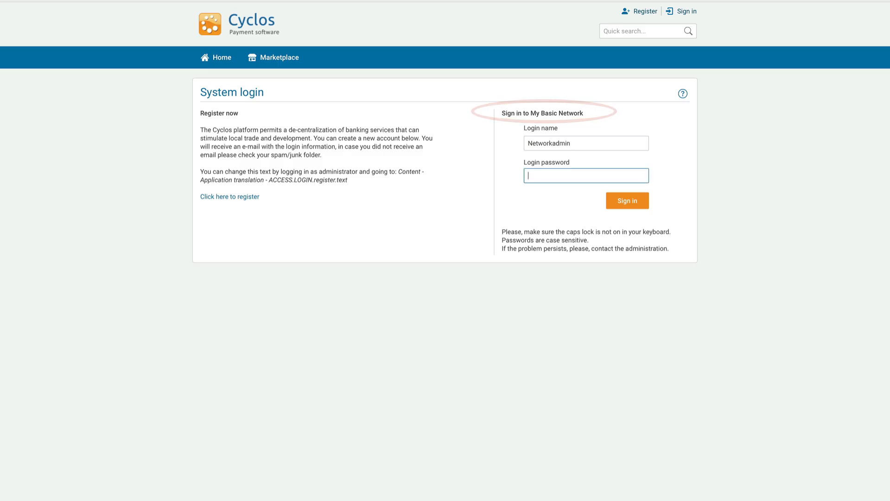
type("1234")
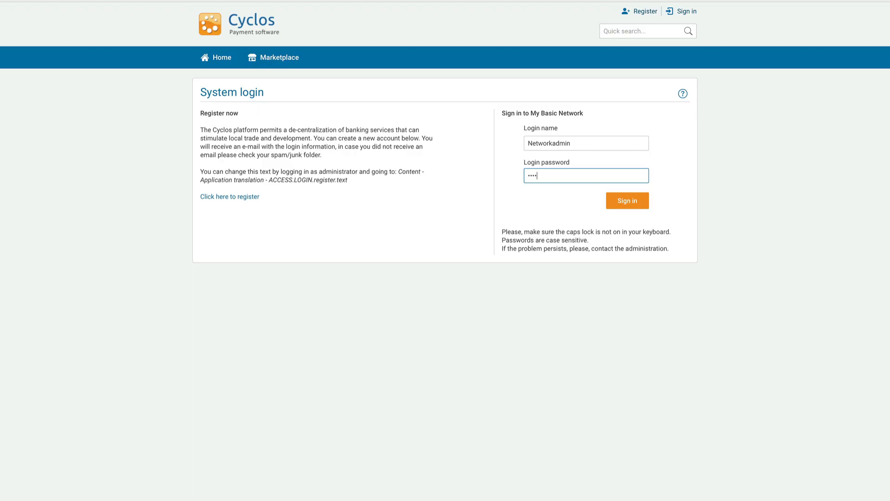
type("5678")
key("Return")
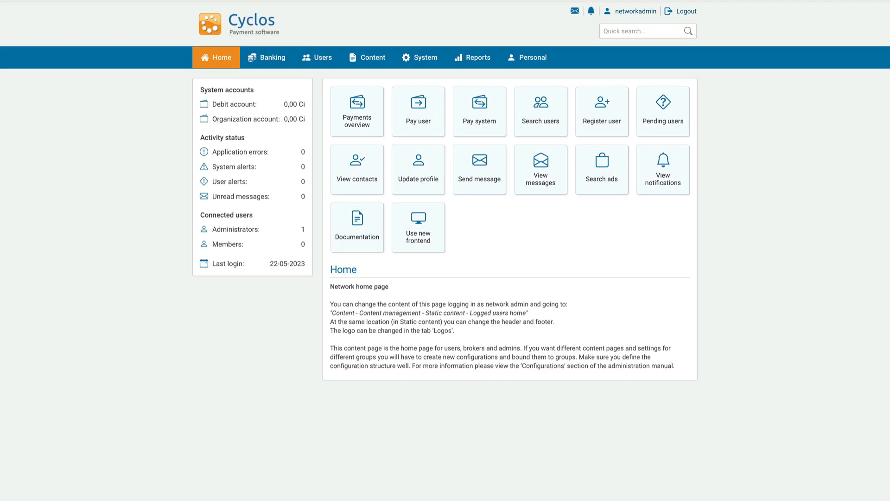
left_click(418, 58)
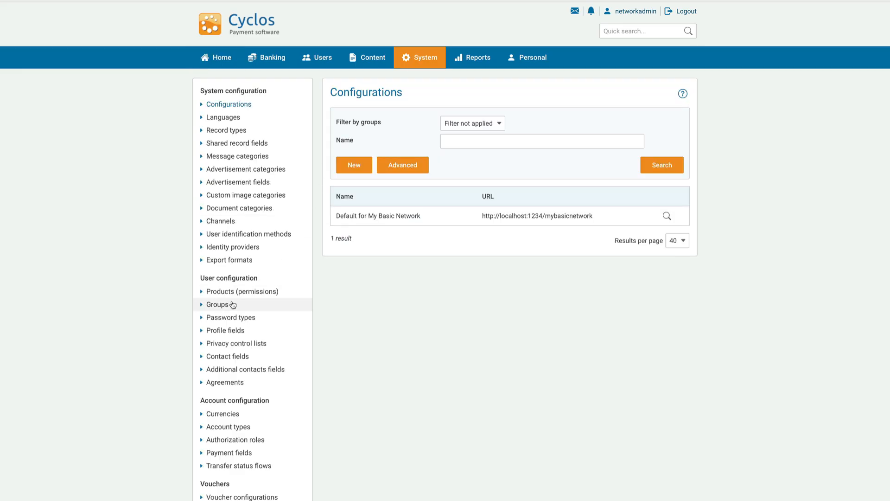
left_click(221, 306)
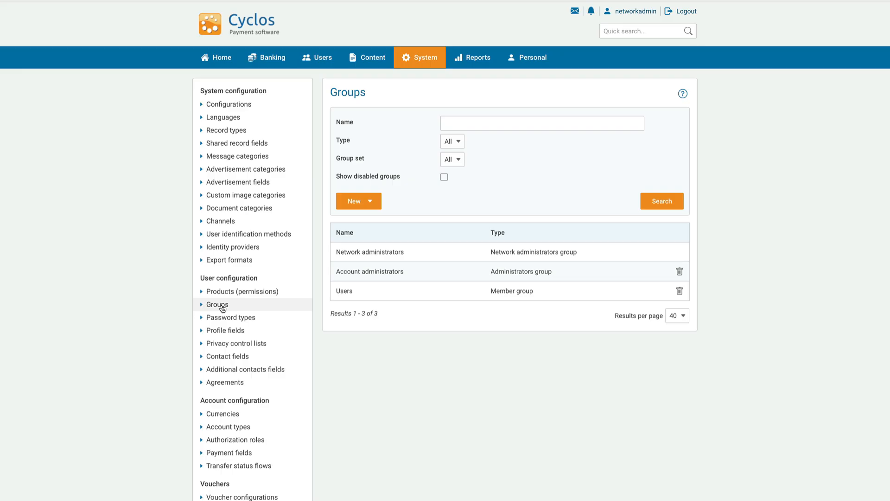
left_click(387, 255)
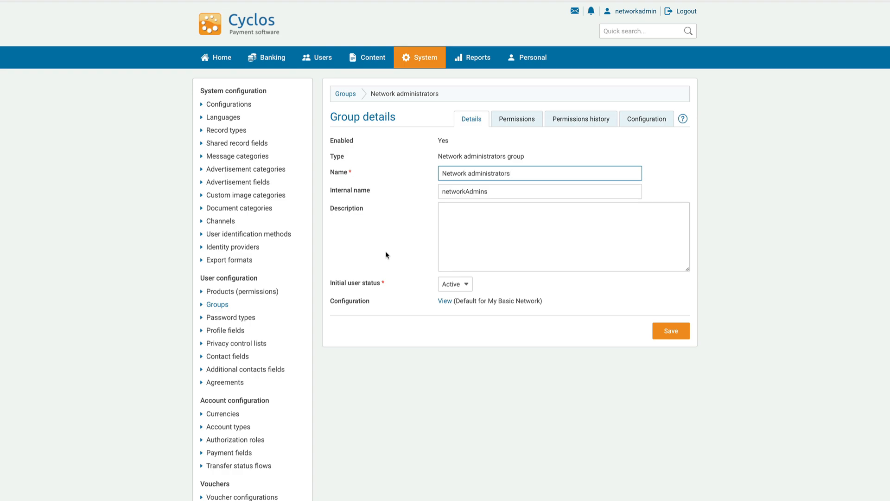
left_click(517, 121)
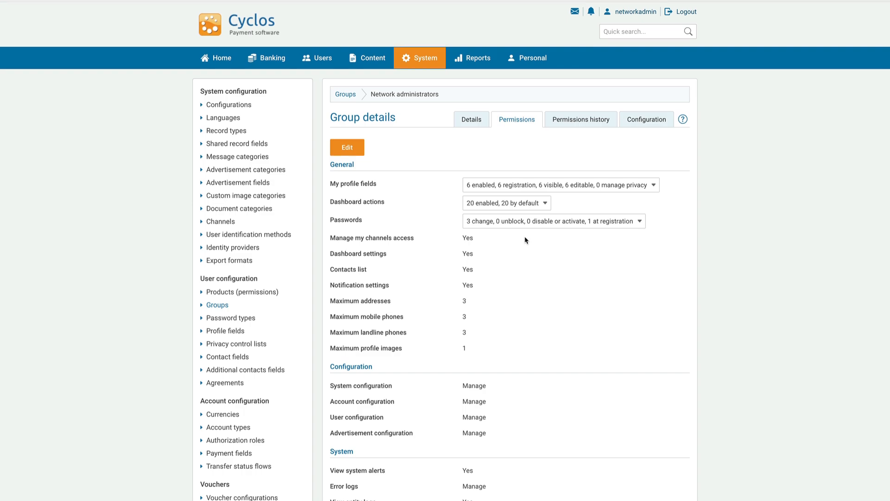
left_click(345, 94)
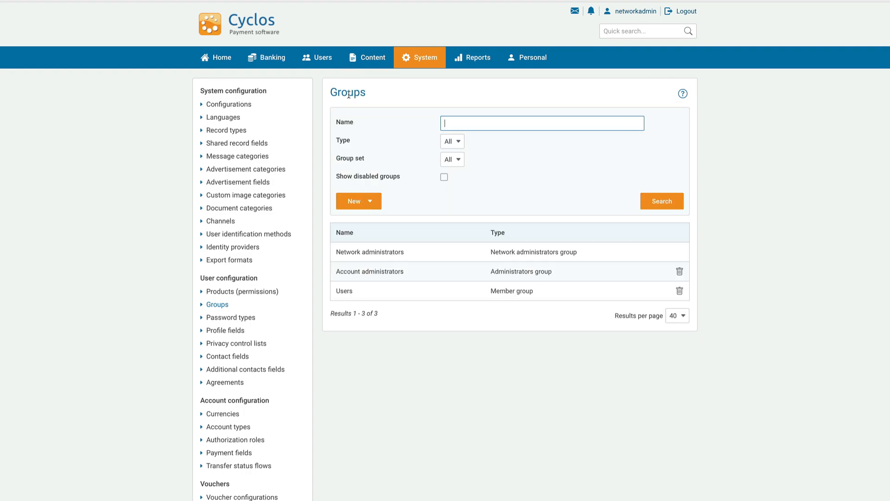
Step: Create the Region A group set with internal name region_a and description 'All users of Region A.'
left_click(369, 201)
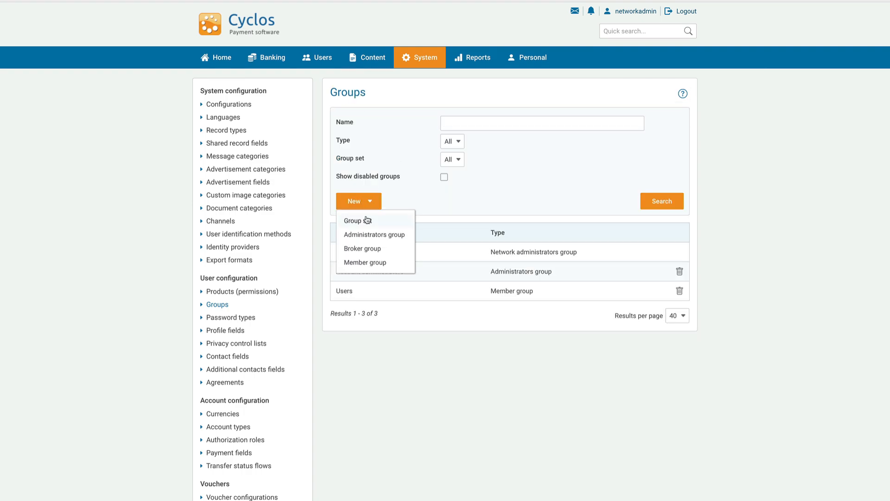
left_click(366, 220)
type("Region")
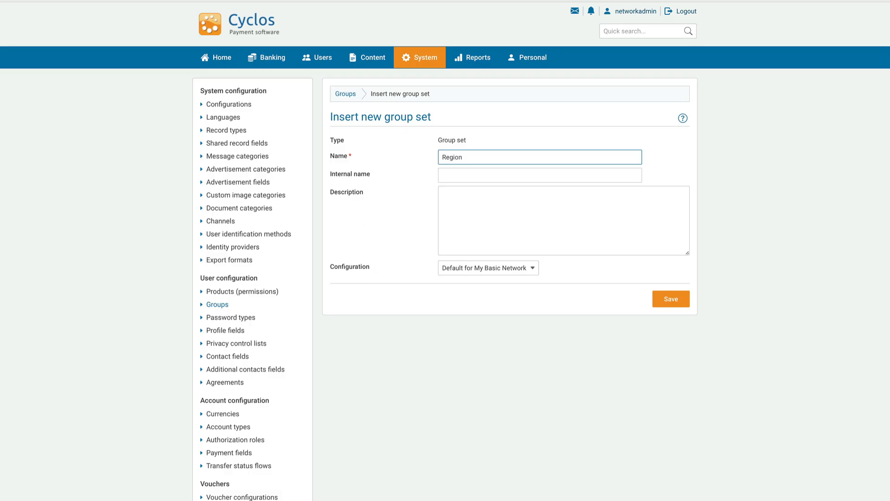
type(" A")
left_click(449, 176)
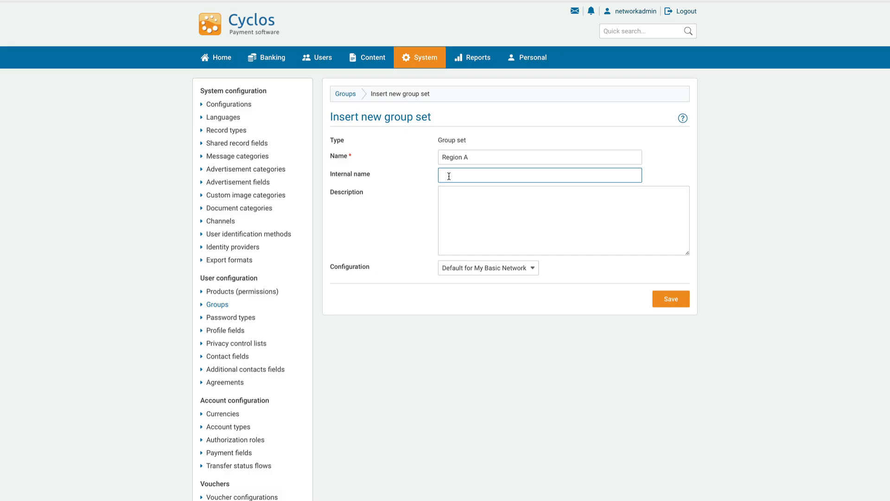
type("region_A")
key("BackSpace")
type("a")
key("Tab")
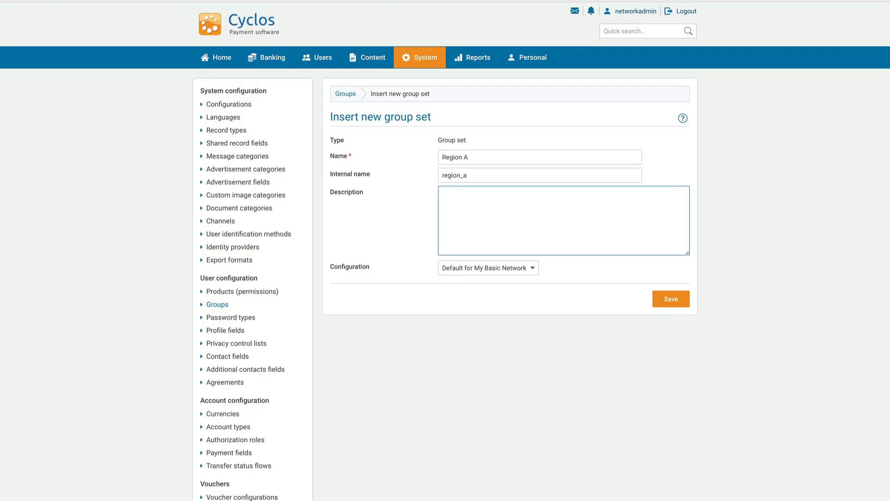
type("All users of Region A.")
left_click(666, 301)
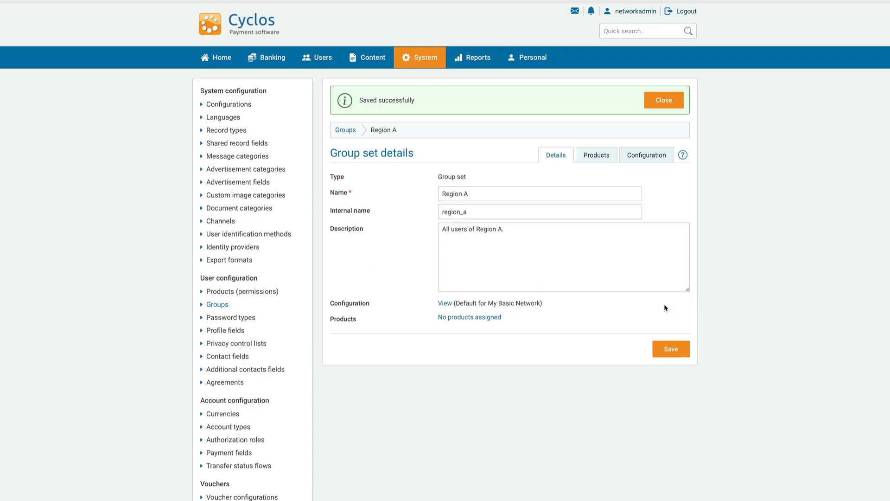
left_click(338, 131)
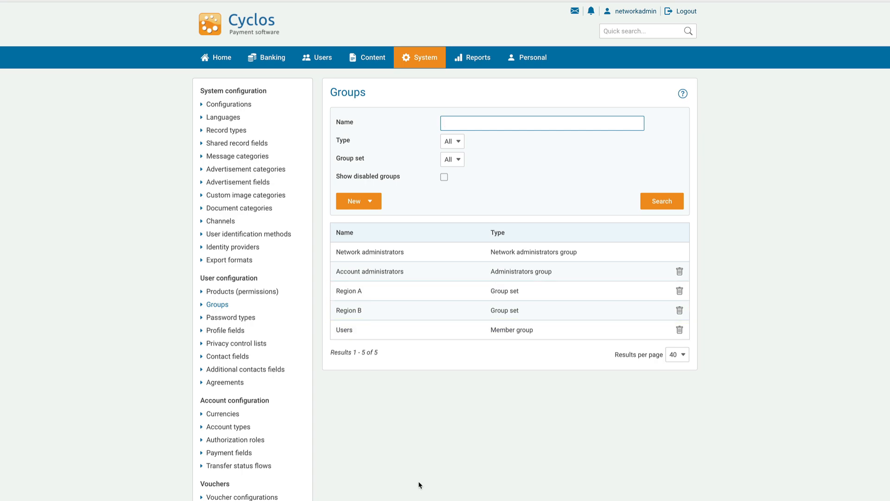
Step: Rename the Users group to 'Region A - Silver members', internal name a_silver, in group set Region A
left_click(409, 332)
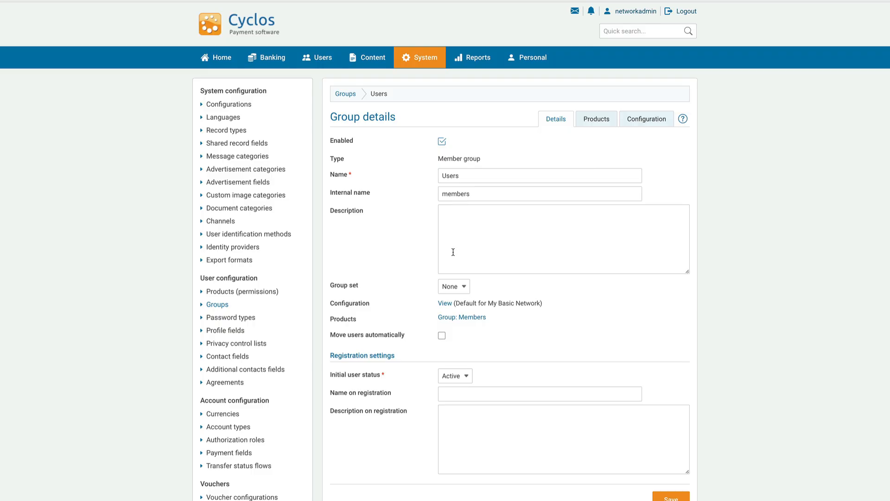
double_click(470, 177)
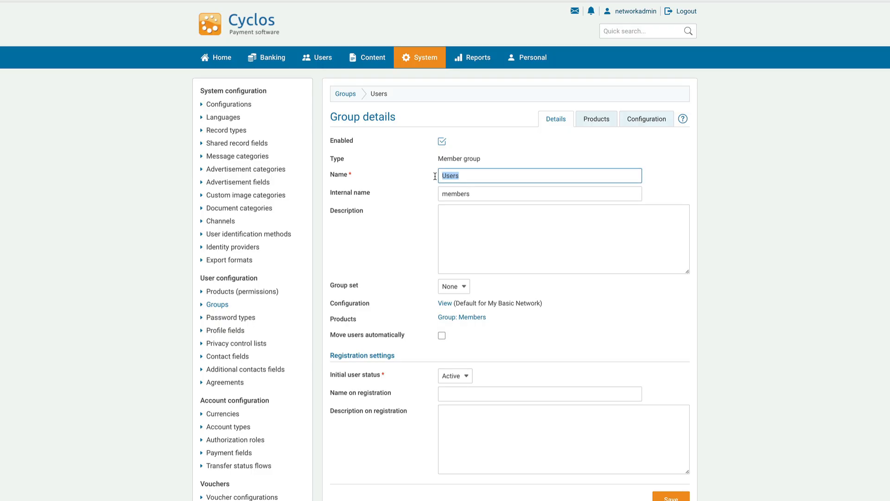
type("Region A - Silver members")
left_click(445, 194)
left_click_drag(482, 197, 410, 191)
type("a_silver")
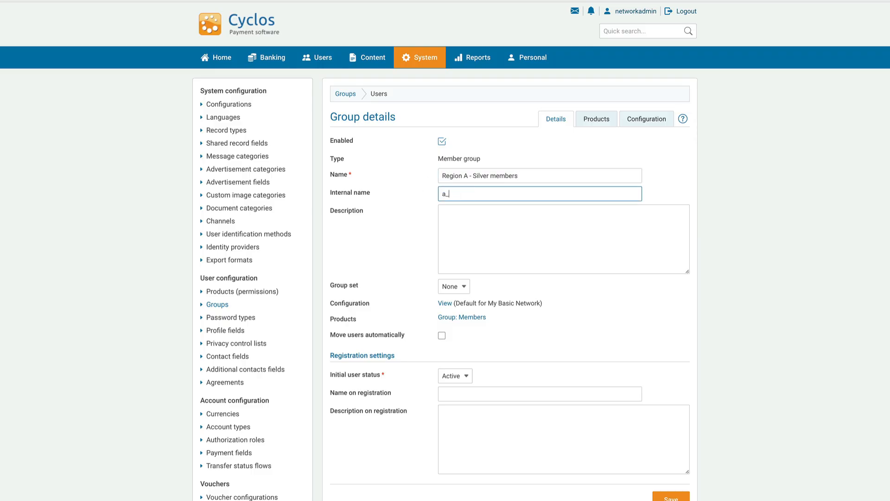
left_click(465, 288)
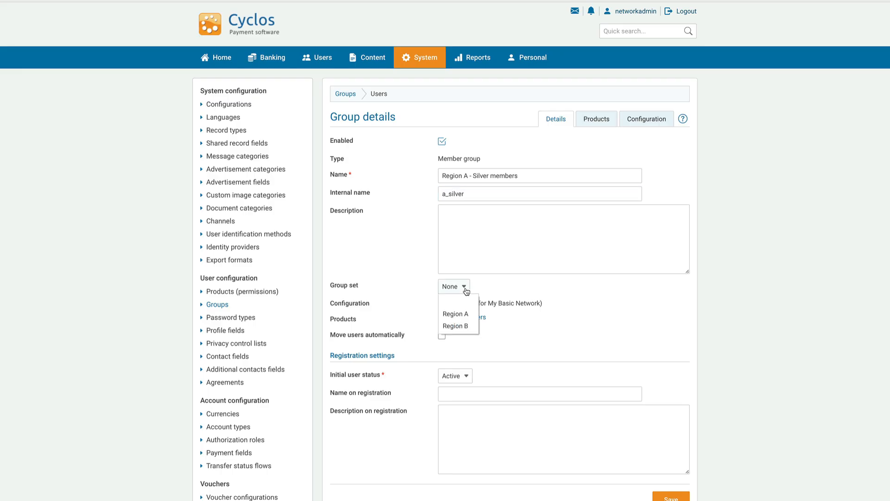
left_click(462, 316)
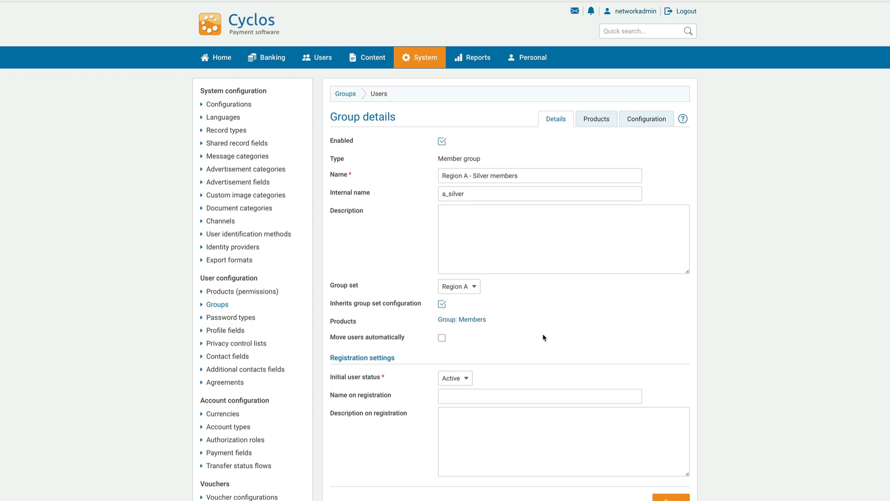
left_click(671, 498)
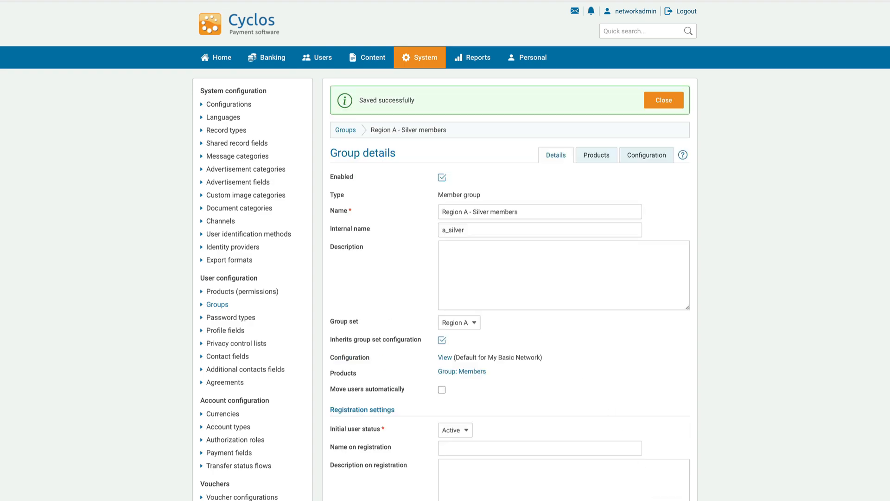
Step: Create member group 'Region A - Gold members' with internal name a_gold in the Region A group set
left_click(349, 131)
left_click(357, 200)
left_click(369, 263)
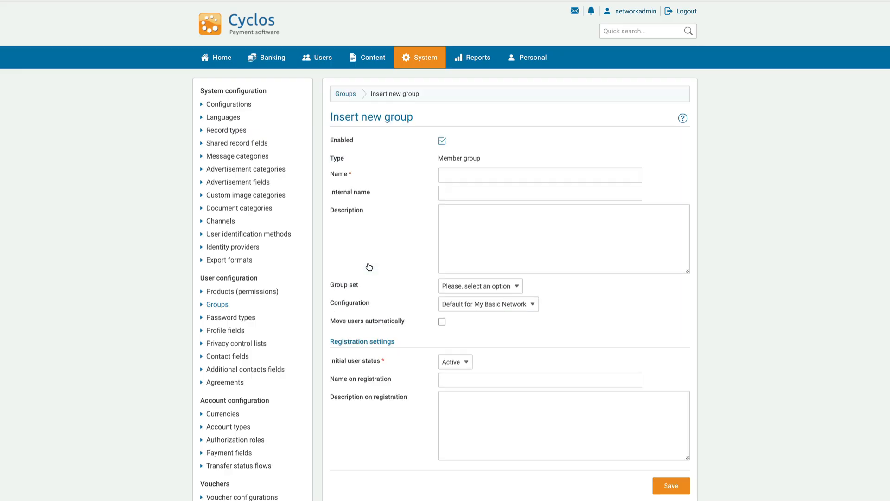
left_click(467, 175)
type("Region")
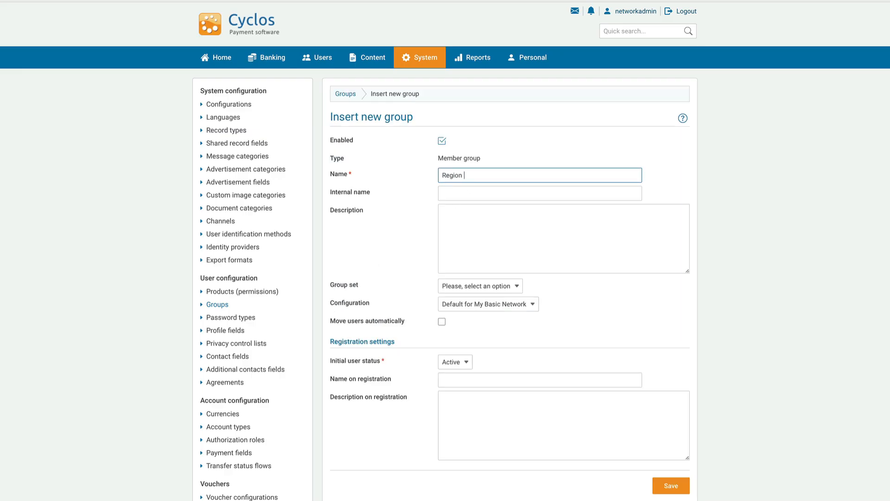
type(" A - Gold members")
left_click(456, 194)
type("a_gold")
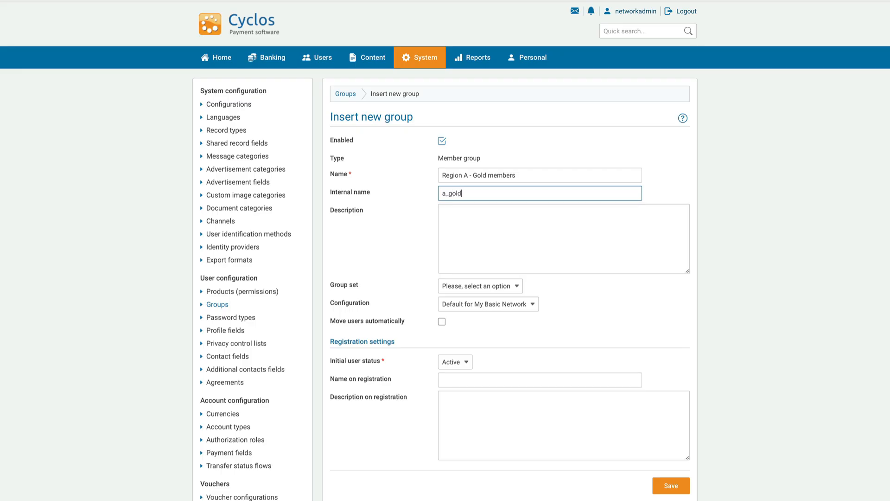
left_click(515, 287)
left_click(452, 312)
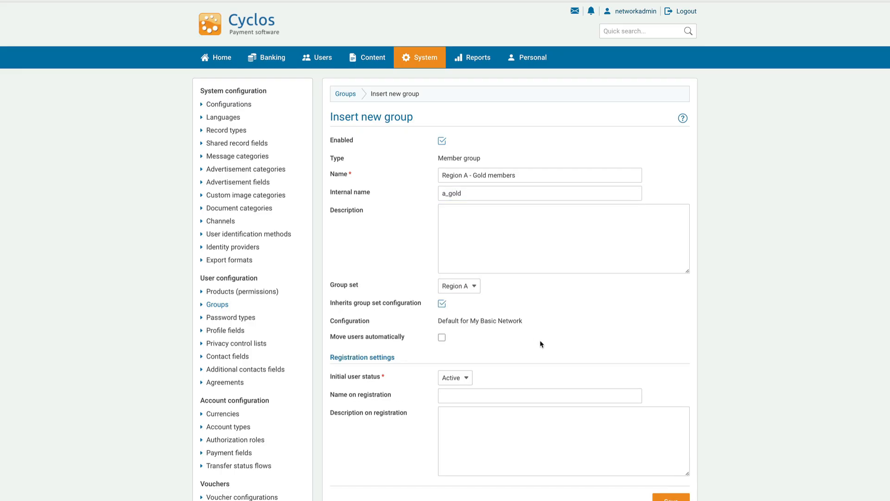
left_click(670, 497)
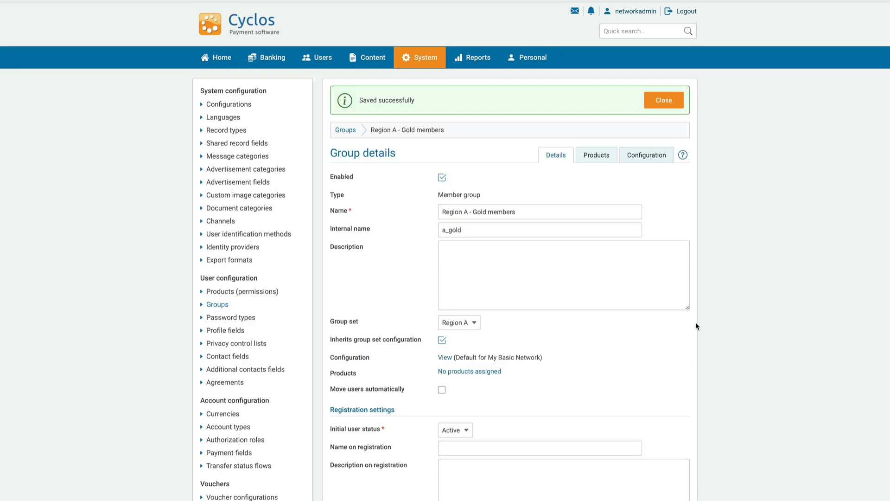
left_click(667, 108)
left_click(351, 94)
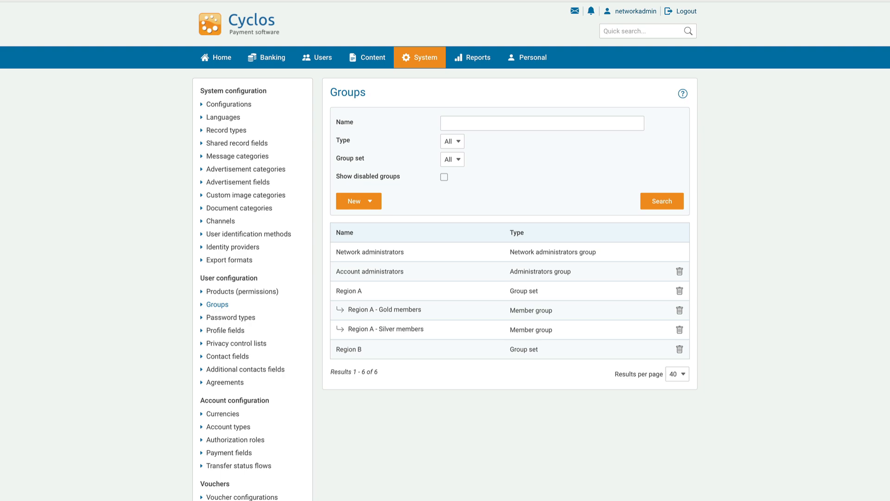
Step: Add broker group 'Region A - Brokers' with internal name a_broker under the Region A group set
left_click(369, 202)
left_click(366, 248)
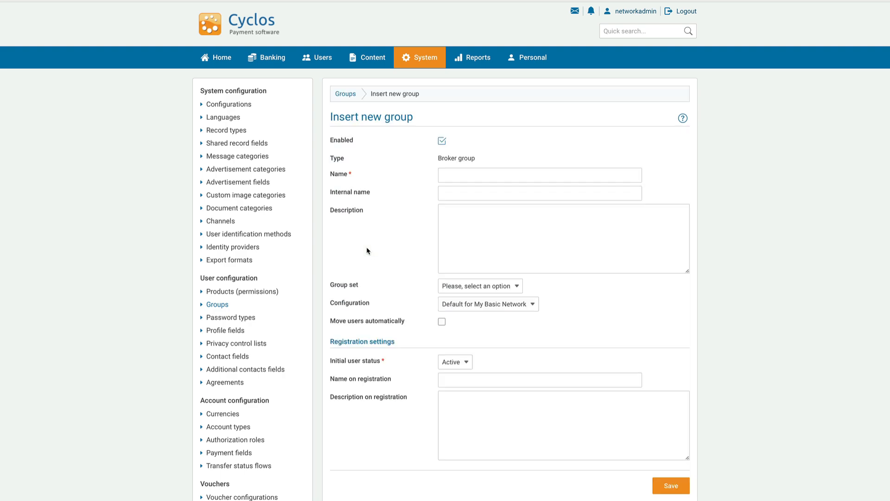
left_click(457, 175)
type("Regio")
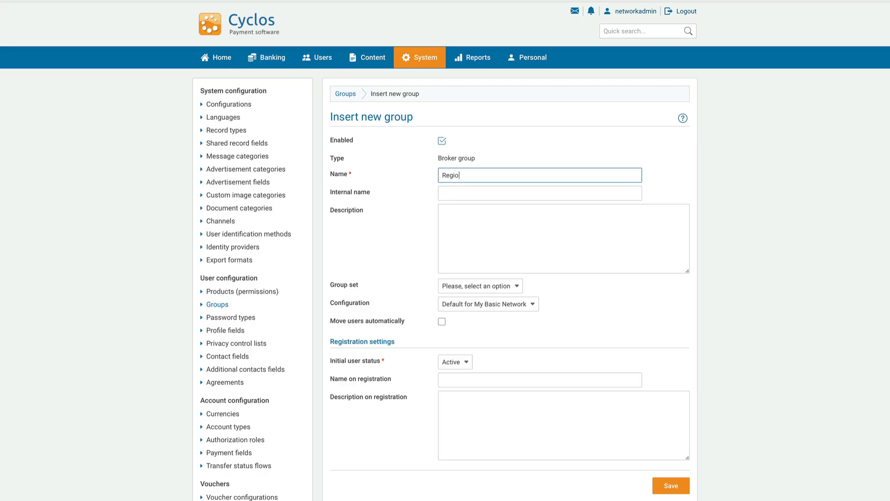
type("n A - Brokers")
left_click(456, 193)
type("a_broker")
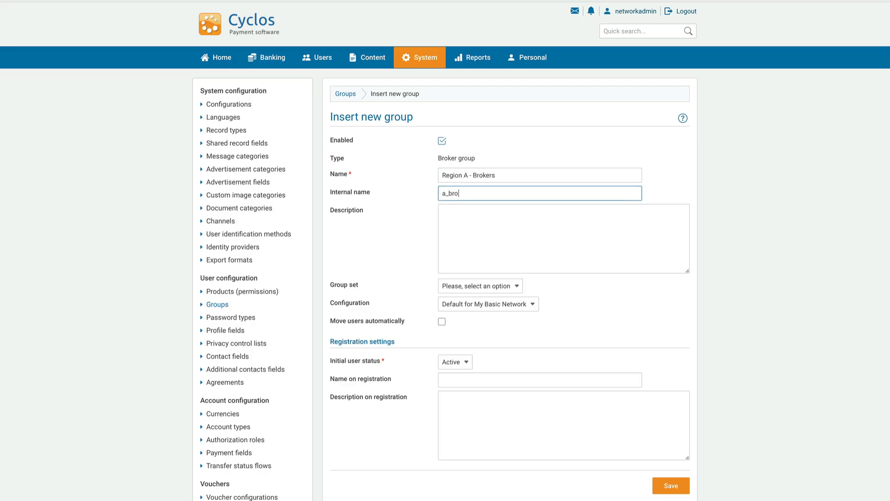
left_click(521, 289)
left_click(477, 314)
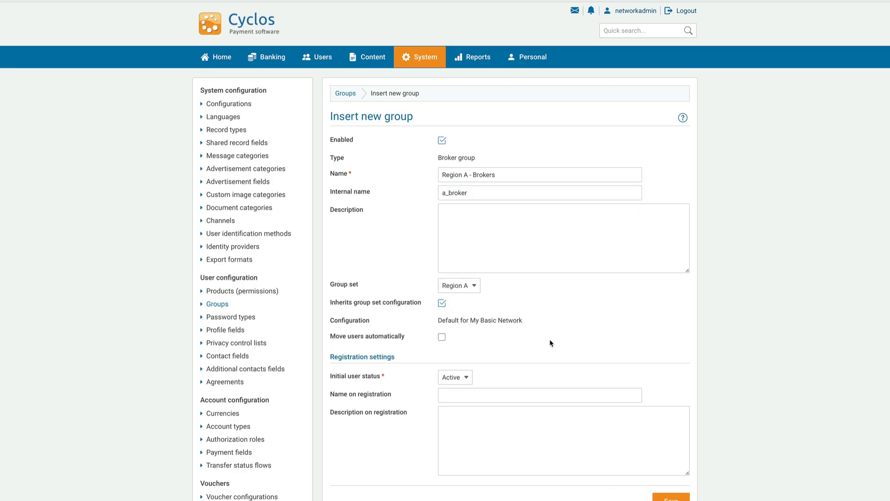
left_click(680, 500)
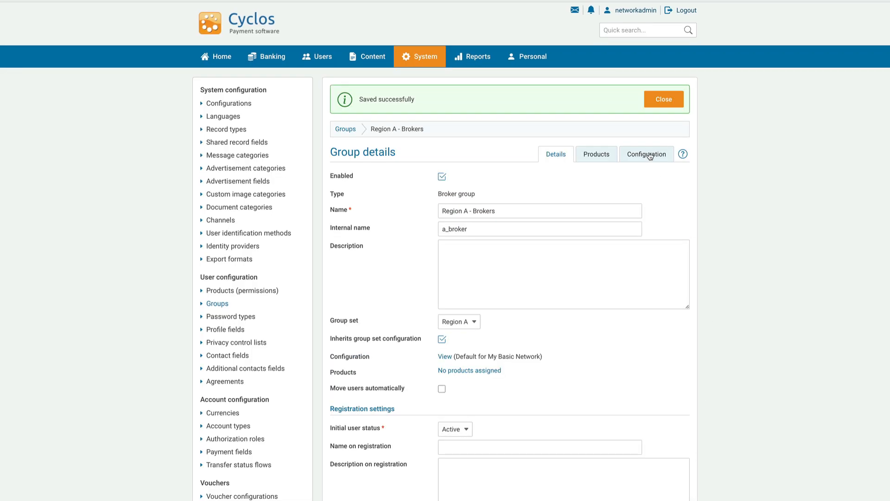
left_click(664, 101)
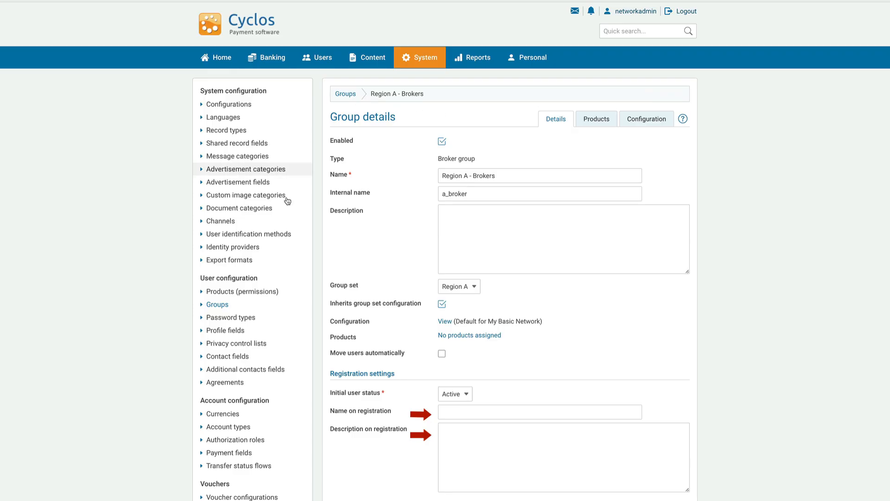
left_click(212, 307)
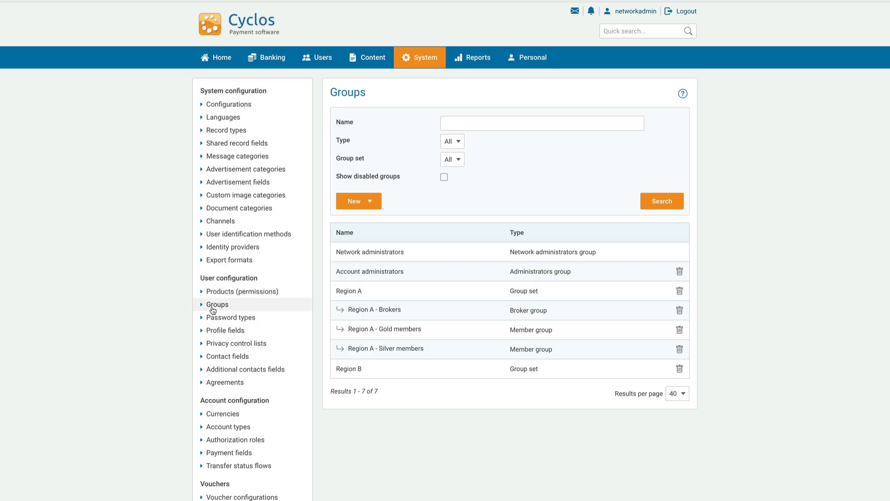
Step: Rename Account administrators to 'Region A - Local administrators', internal name aregionAdmins, description 'Local admins for region A'
left_click(212, 309)
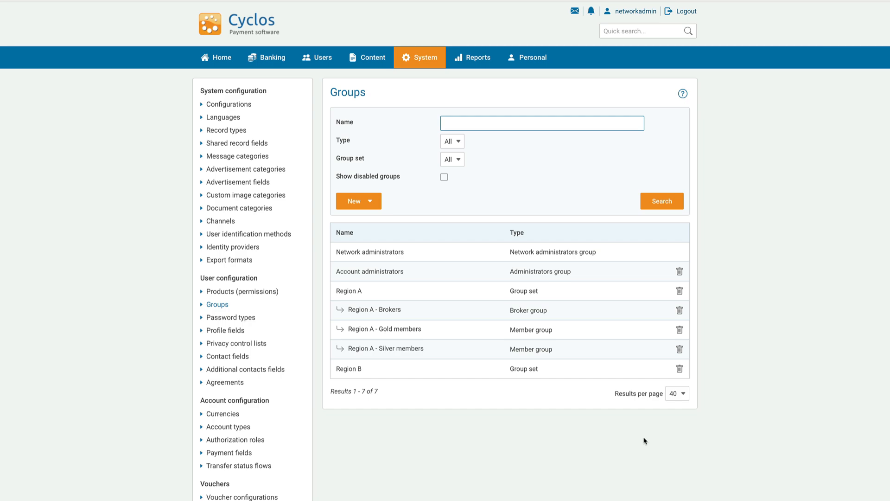
left_click(377, 279)
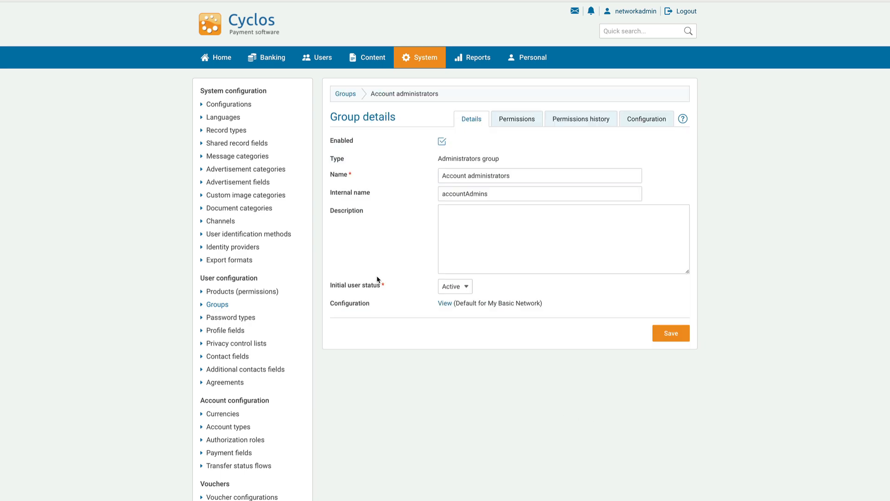
left_click(507, 177)
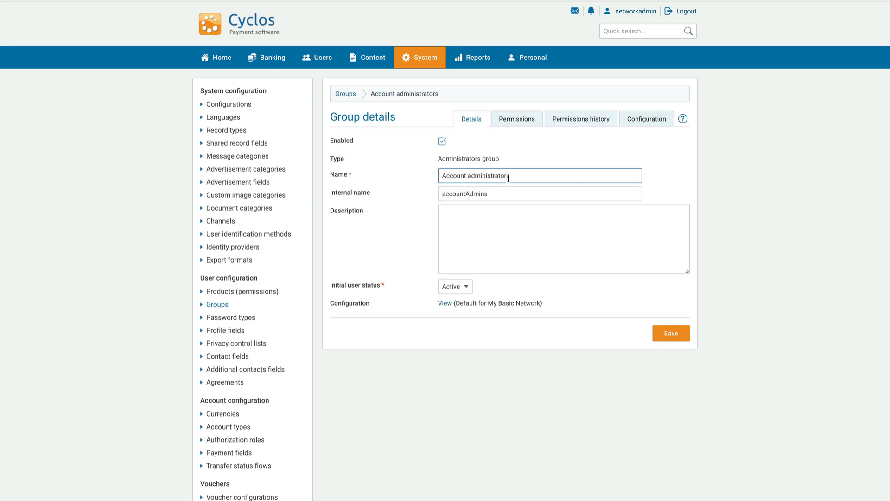
left_click_drag(509, 176, 411, 173)
type("Region A - Local administrators")
left_click(510, 194)
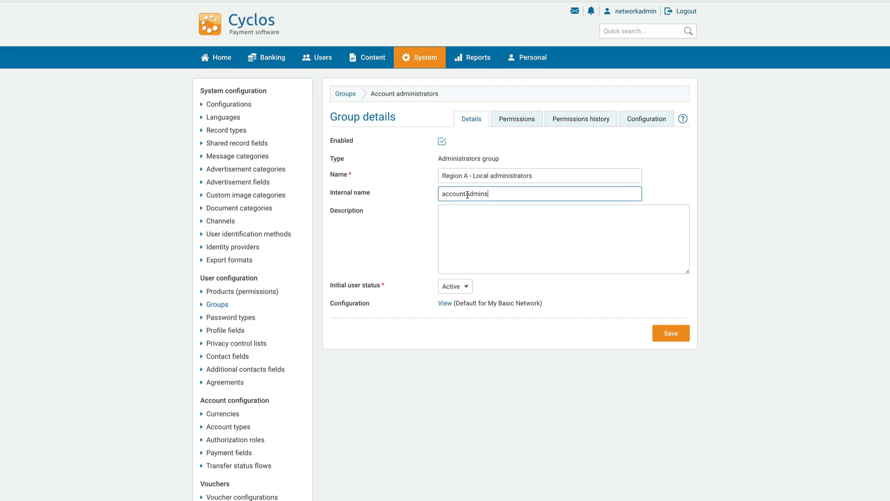
left_click_drag(466, 194, 440, 196)
type("aregion")
left_click(498, 224)
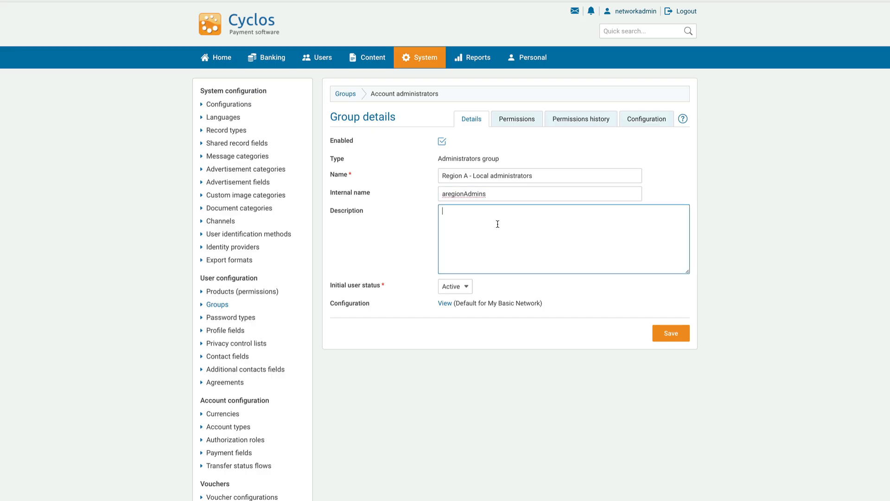
type("Local admins for region A")
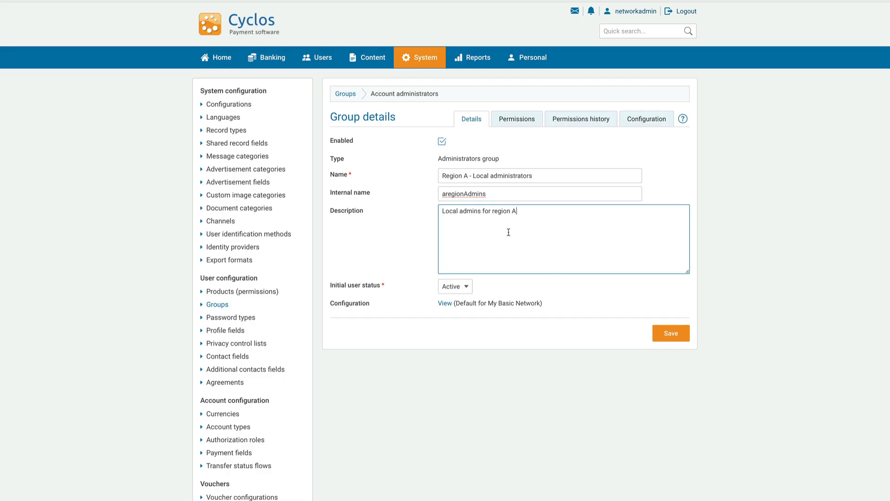
left_click(674, 333)
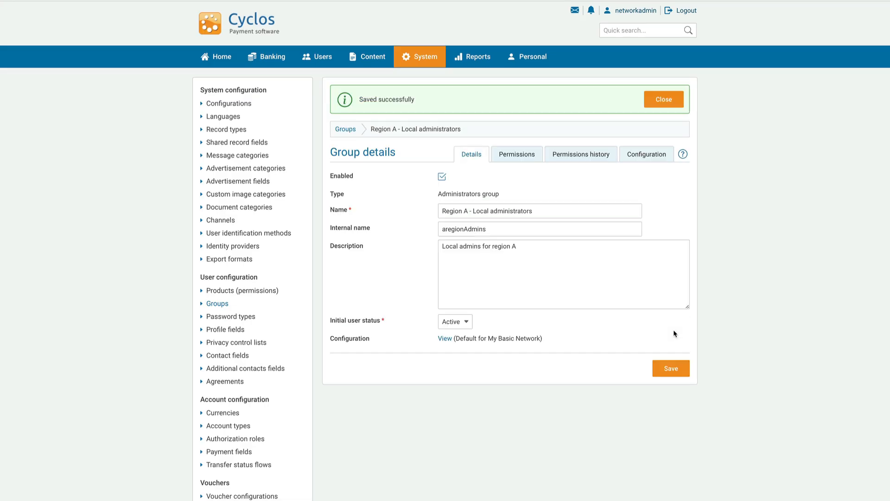
Step: Open the Region A - Local administrators group's permissions for editing
left_click(523, 155)
left_click(351, 148)
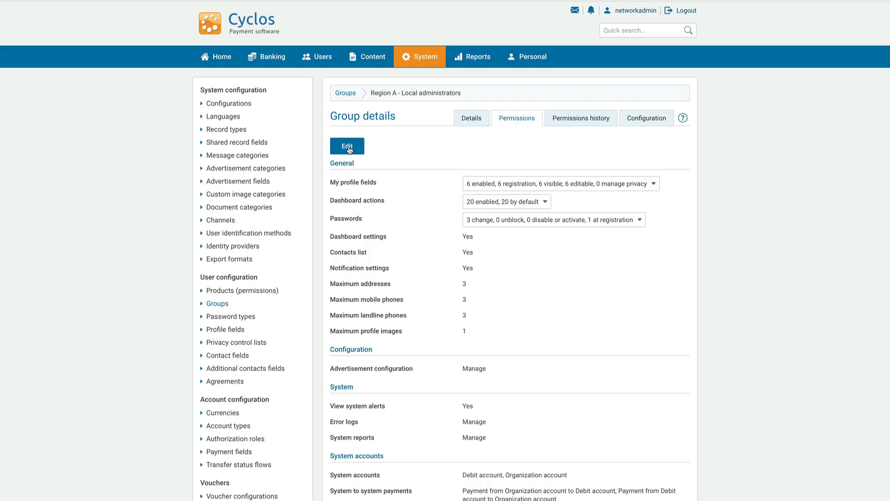
scroll(449, 287, "down", 8)
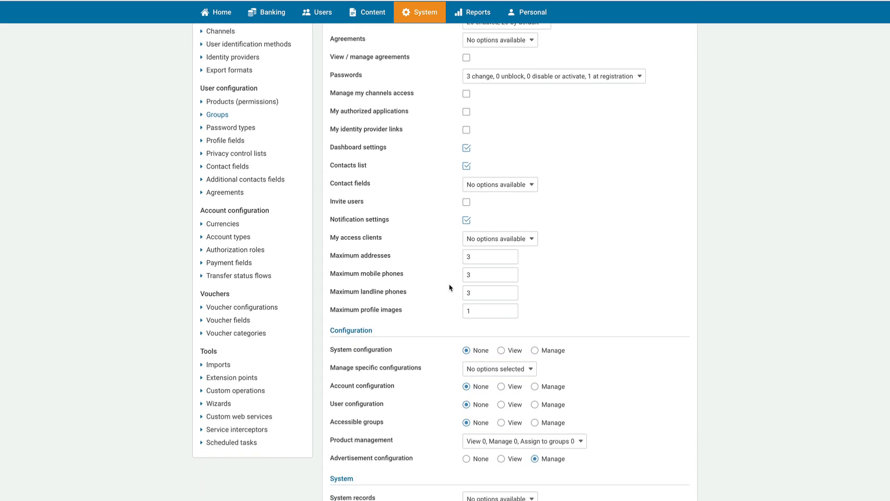
scroll(450, 287, "down", 13)
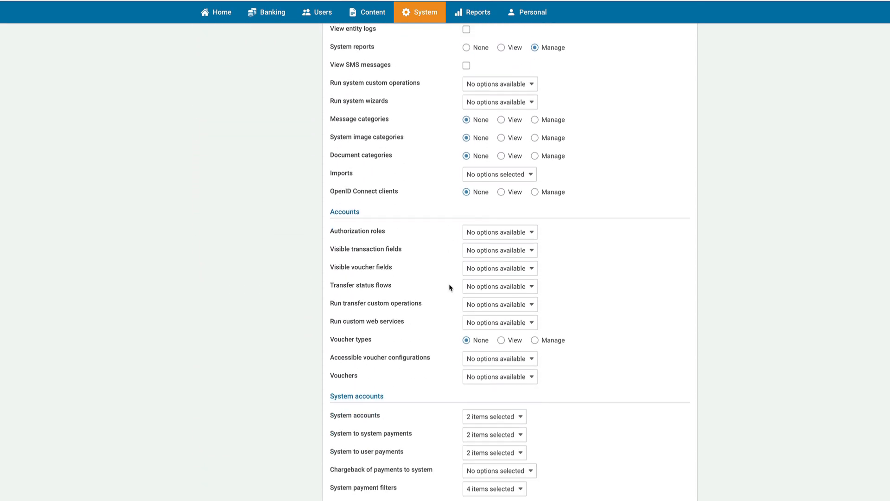
scroll(449, 287, "down", 4)
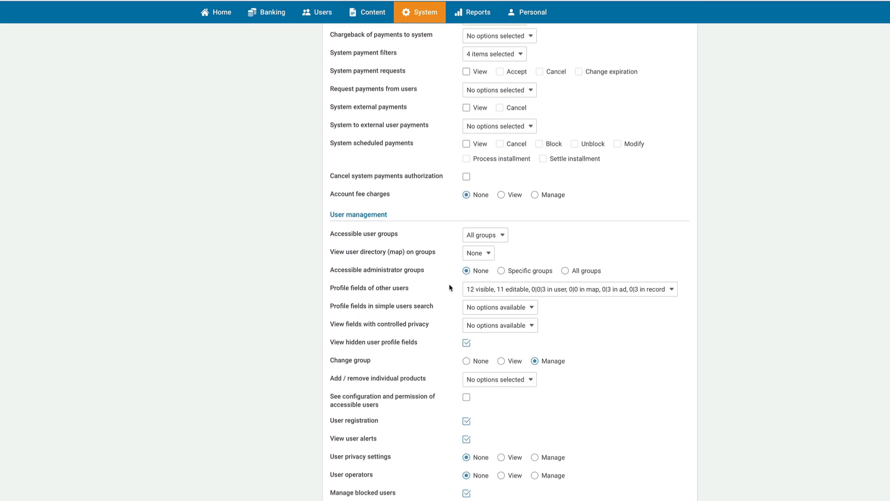
Step: Set Accessible user groups to Specific groups with Region A and its subgroups, then save
left_click(503, 229)
left_click(505, 254)
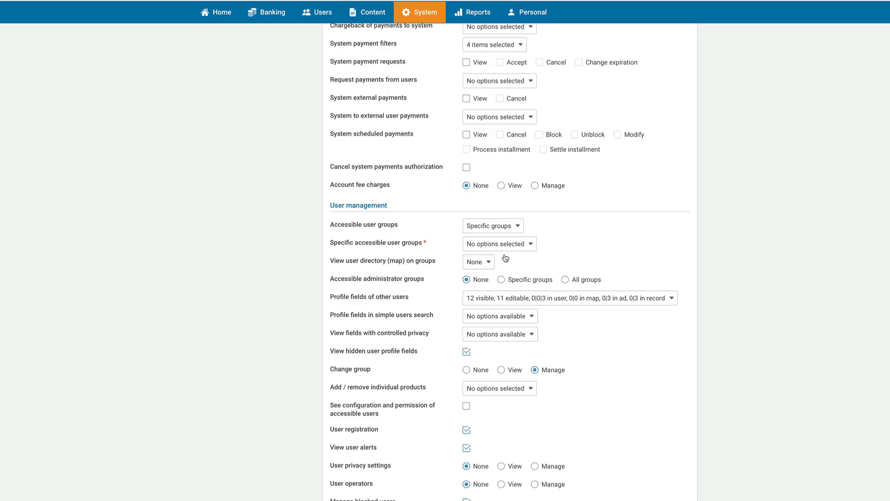
left_click(530, 244)
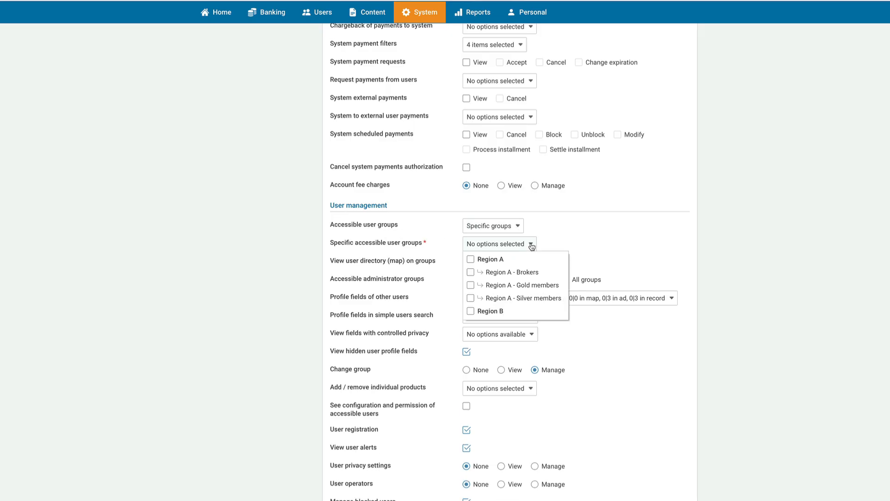
left_click(471, 260)
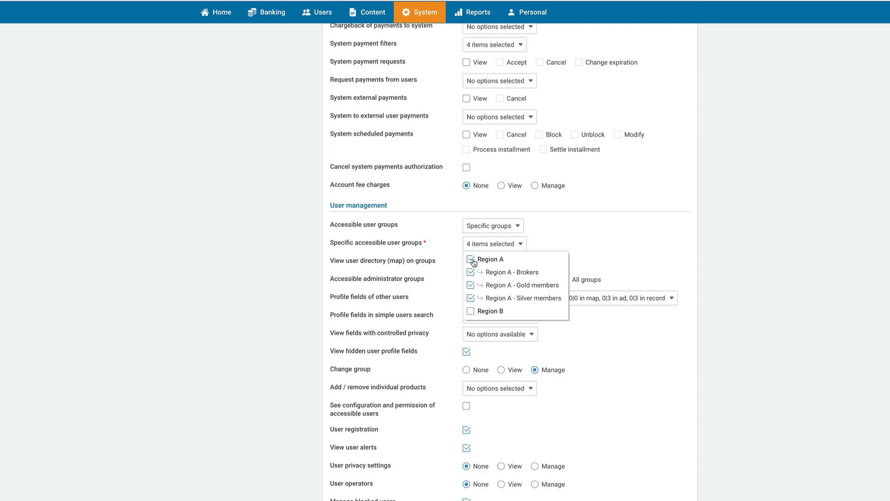
left_click(634, 270)
scroll(635, 270, "down", 20)
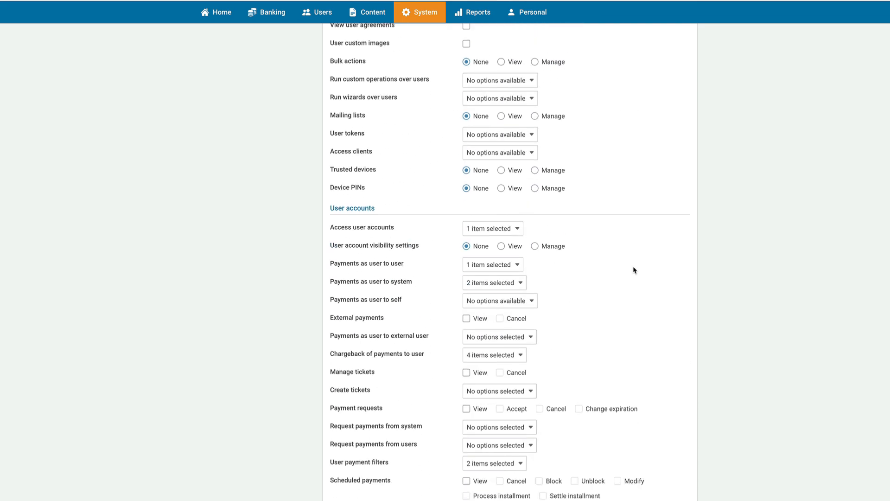
scroll(634, 270, "down", 10)
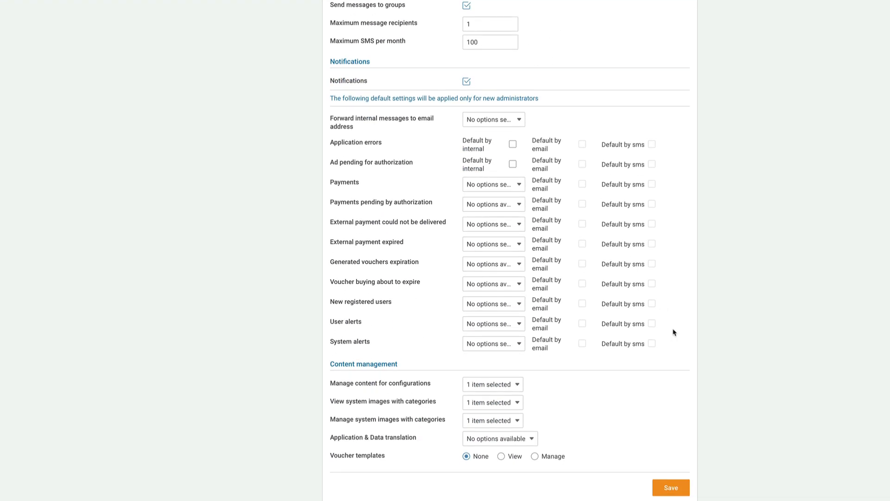
left_click(671, 488)
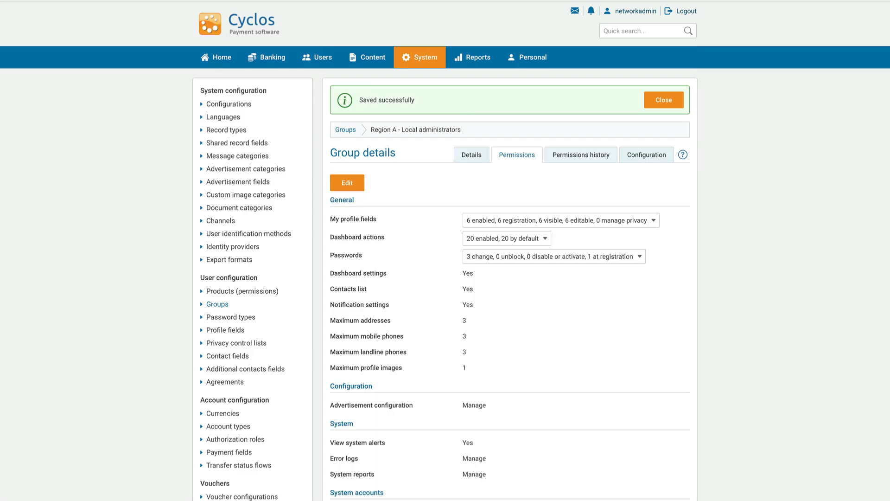
left_click(346, 130)
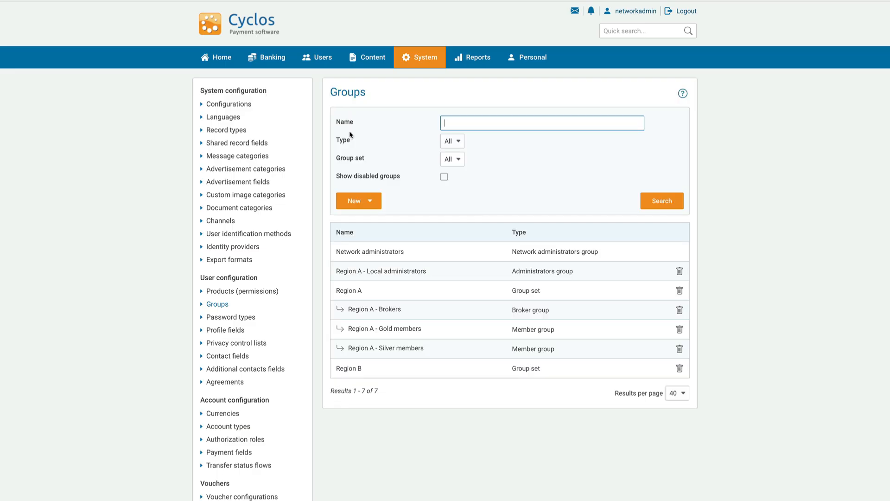